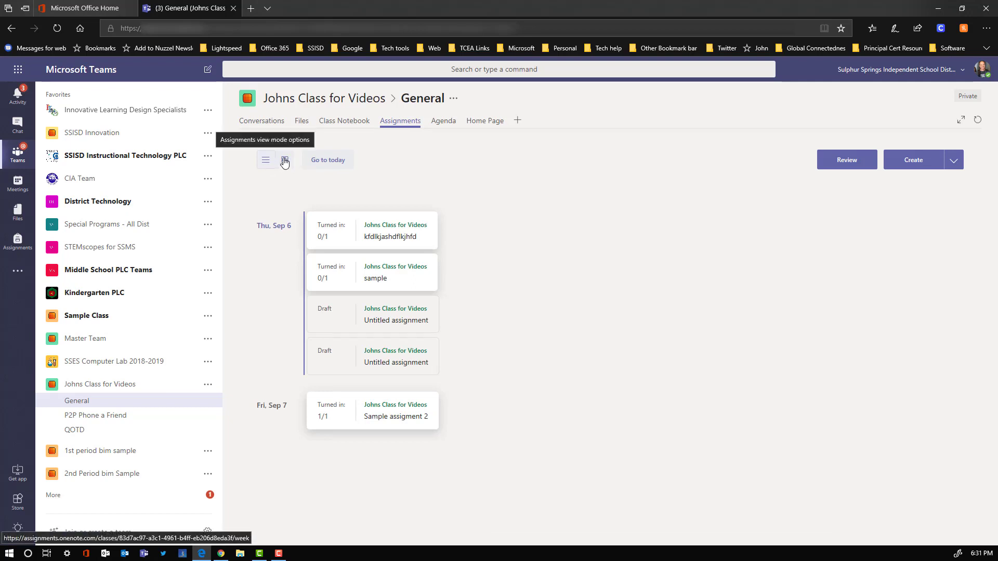
Show the class assignments in the week view starting from today and create a new assignment.
left_click(285, 160)
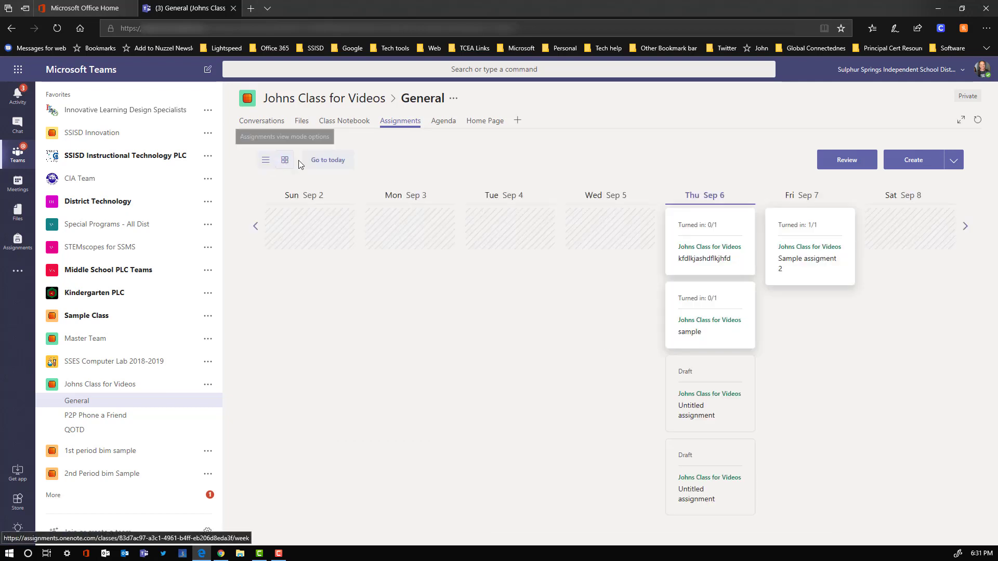
left_click(326, 160)
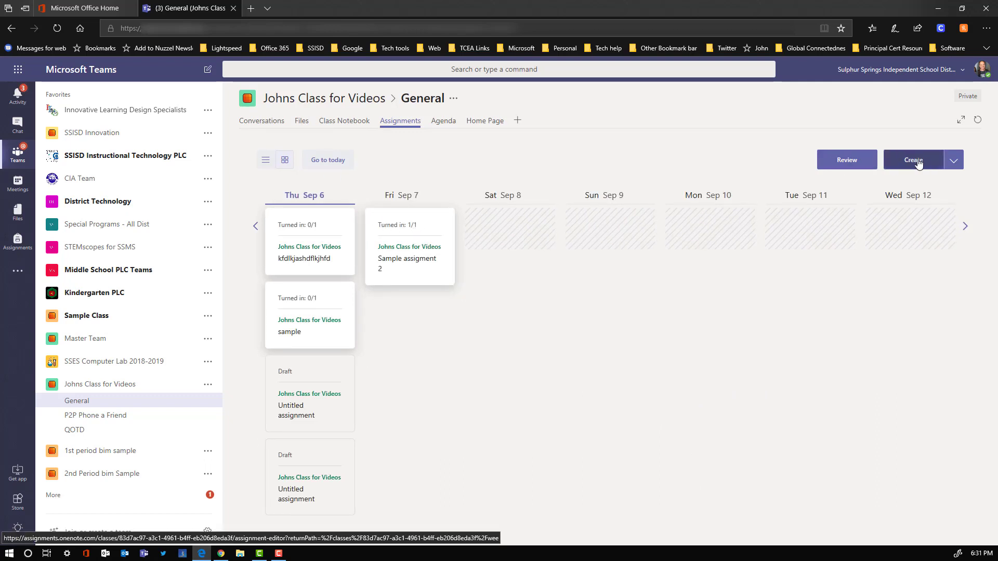
left_click(954, 162)
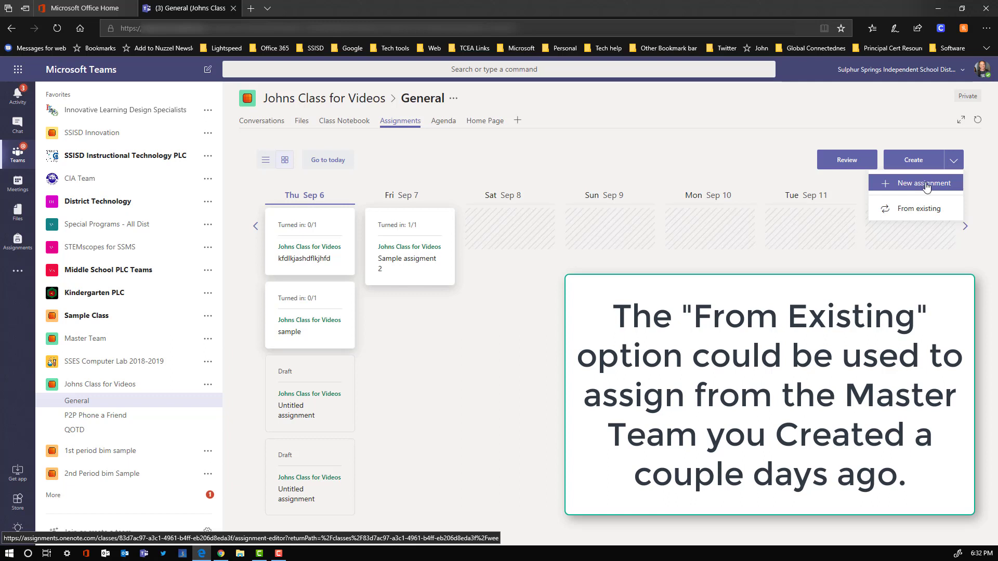
left_click(923, 185)
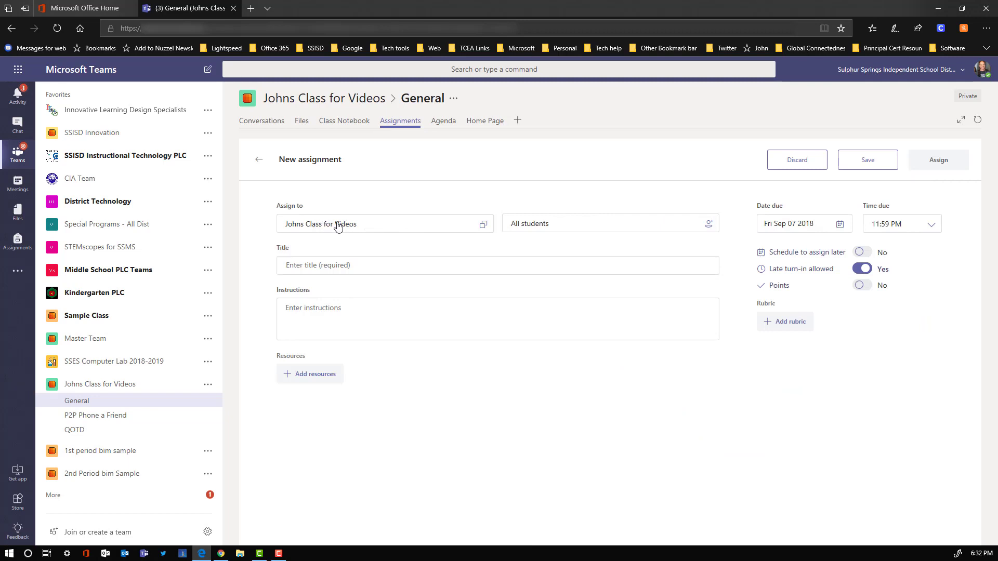
Examine which additional classes and individual students the new assignment can be given to.
left_click(365, 227)
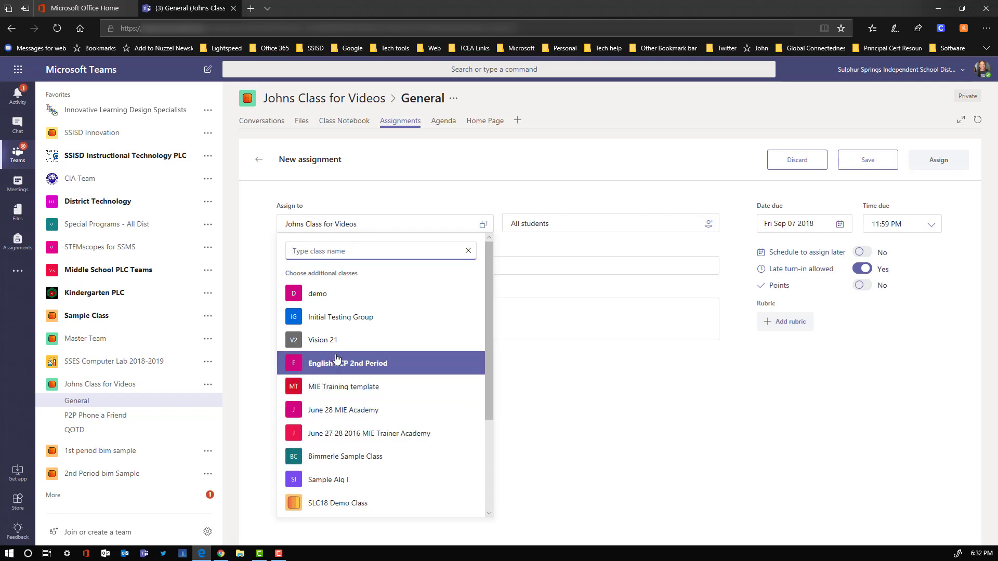
left_click(356, 203)
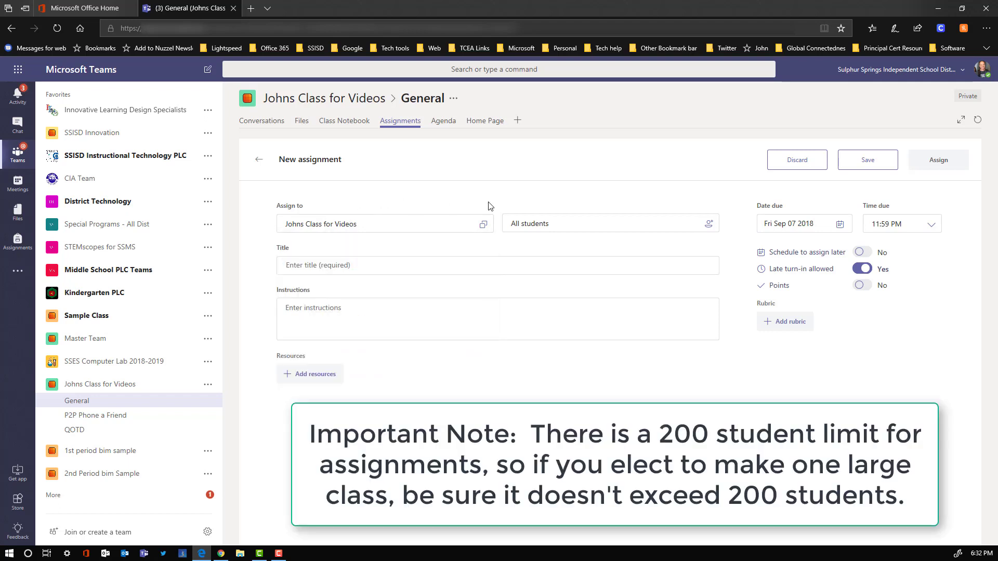
left_click(629, 224)
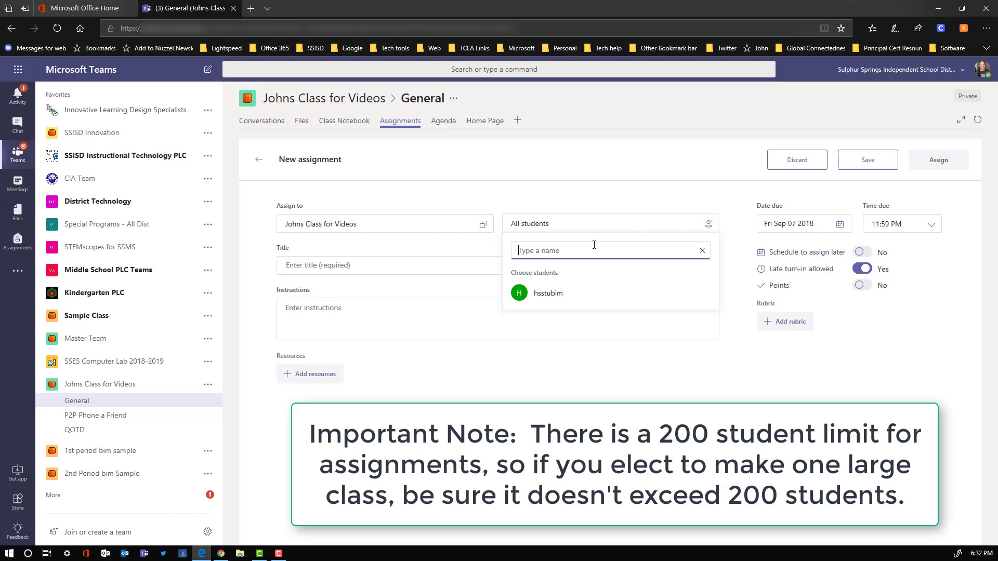
left_click(569, 294)
left_click(391, 270)
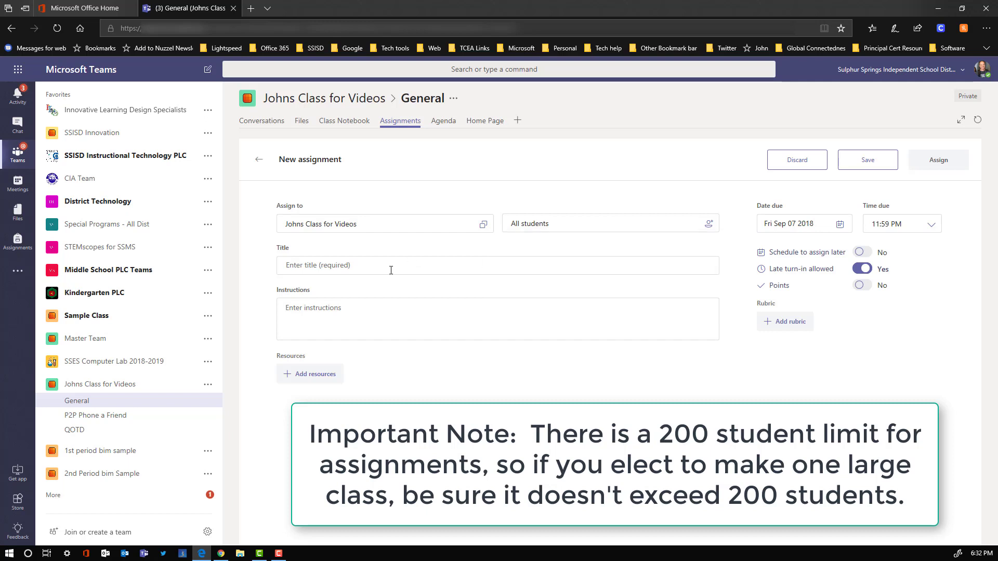
Title the assignment "My video assignment" and enter the instructions "Read the passage and answer the questions below the story.".
left_click(391, 270)
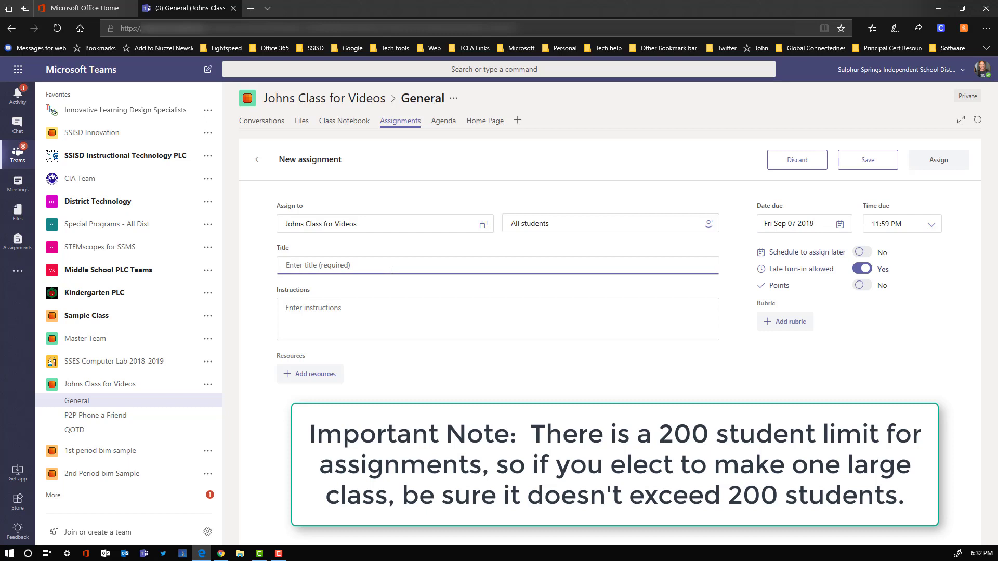
type("My video assignment")
left_click(345, 314)
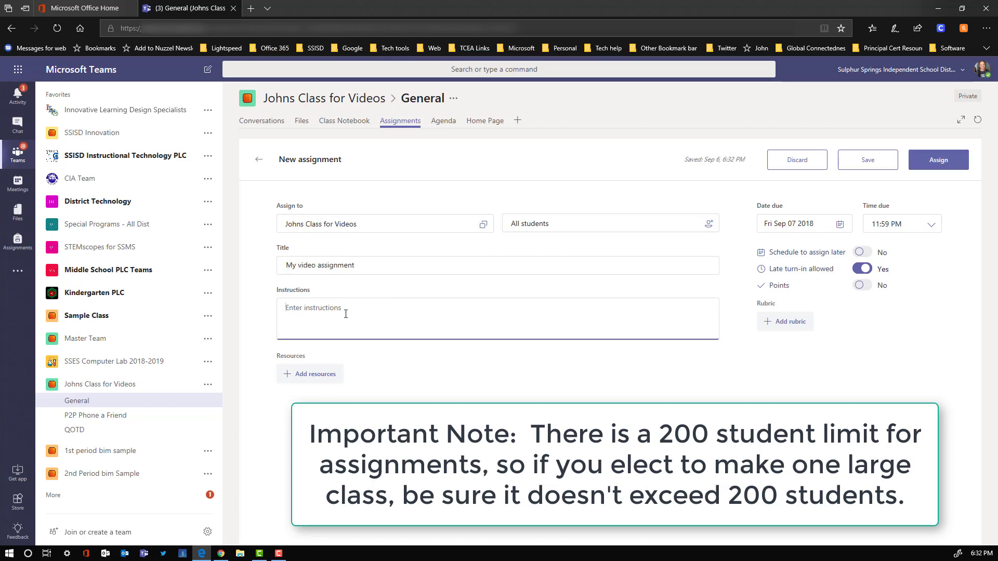
type("Read the passage and answer the questions below the story.")
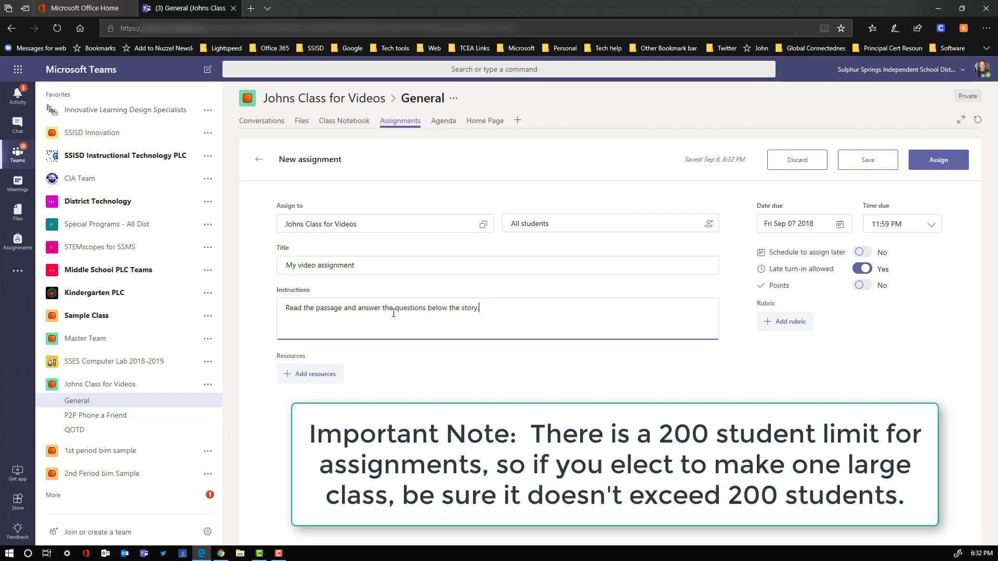
Attach the Desktop file Sample for Vid from the device as a resource, with students editing their own copy.
left_click(312, 375)
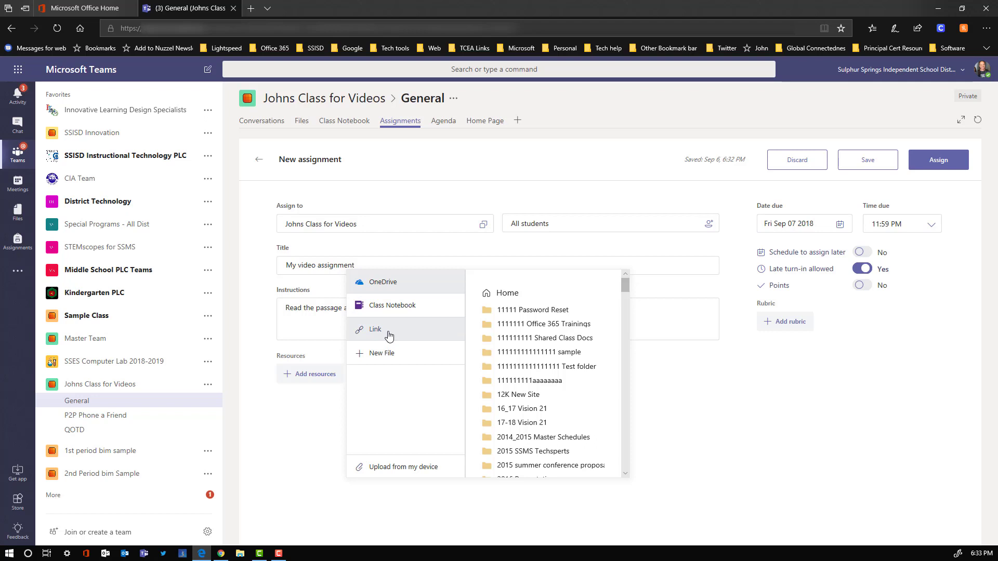
left_click(378, 354)
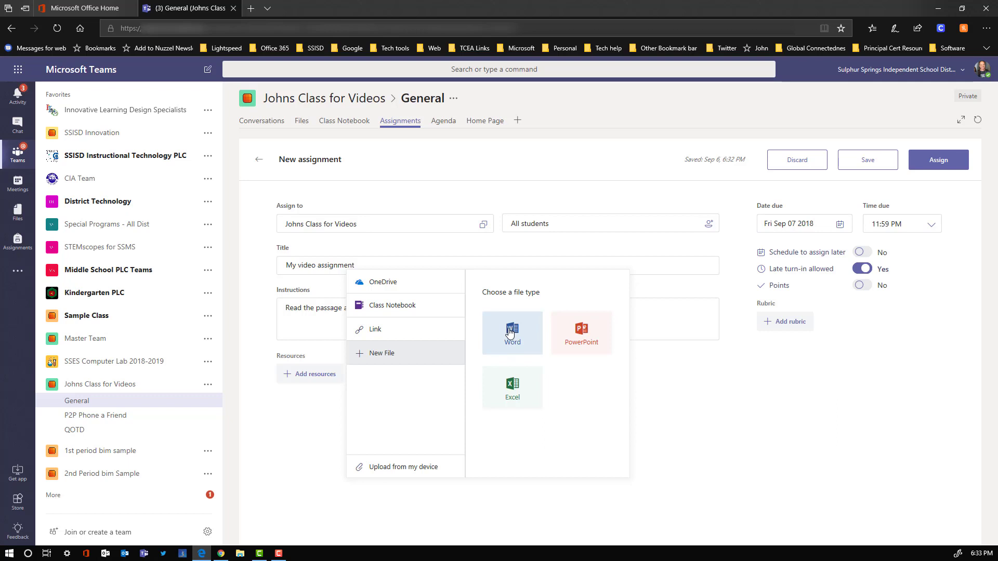
left_click(394, 470)
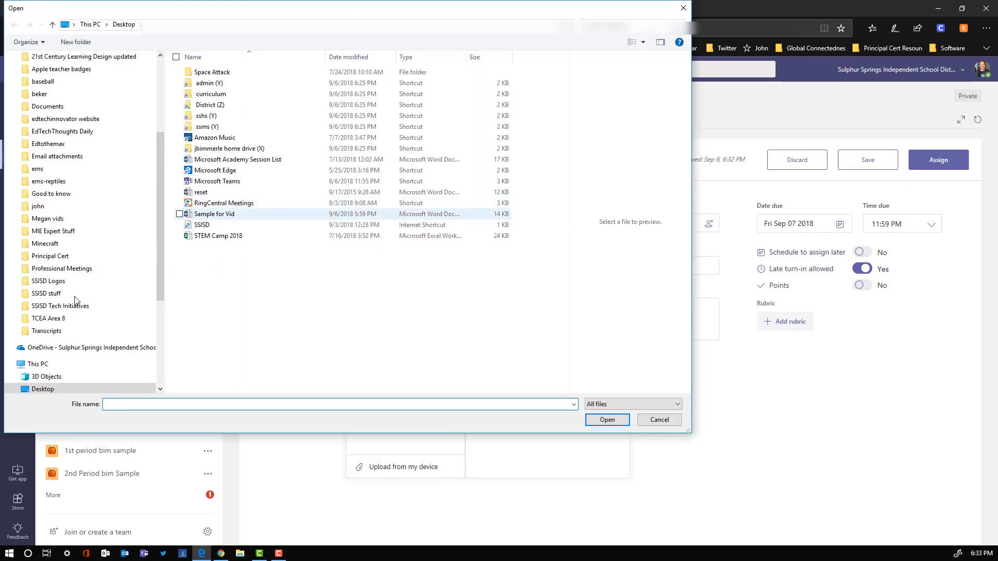
double_click(216, 215)
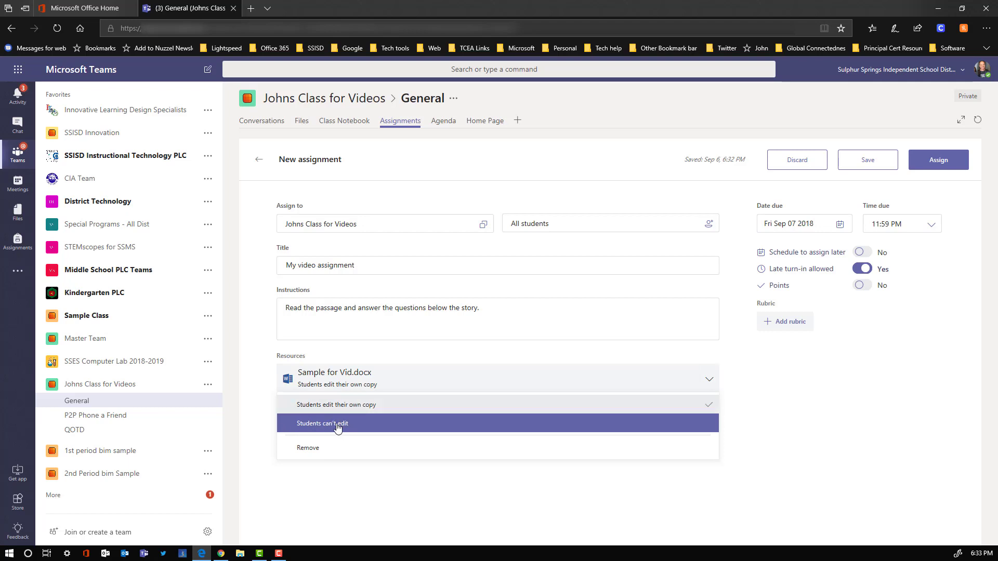
left_click(423, 390)
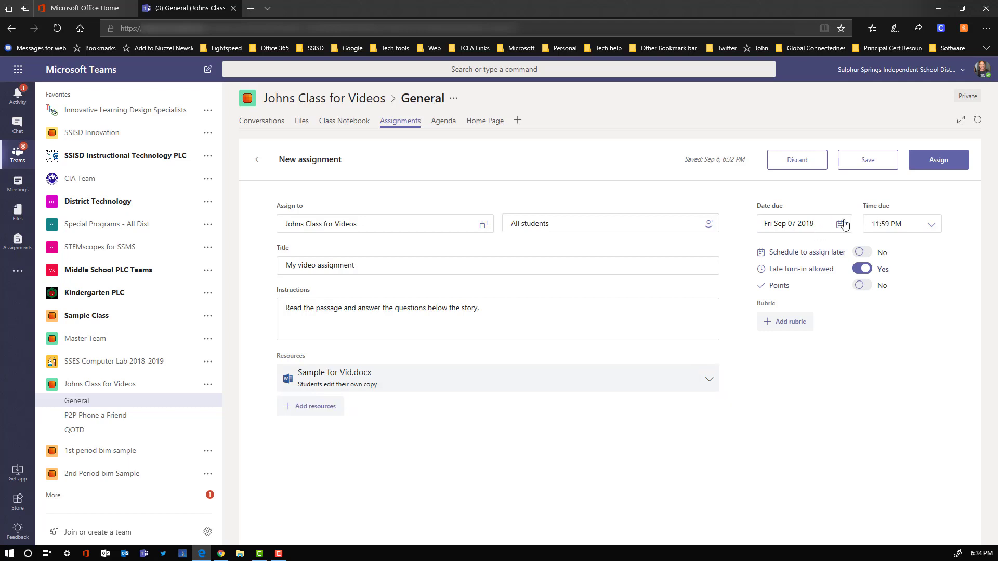
Disallow late turn-in, enable points at 100, and assign the assignment immediately to the class.
left_click(861, 252)
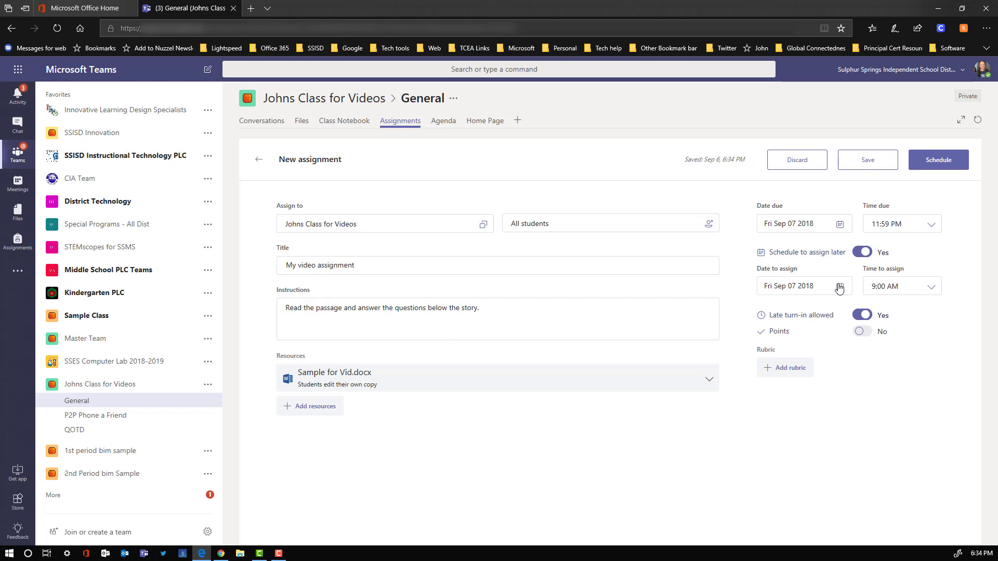
left_click(861, 252)
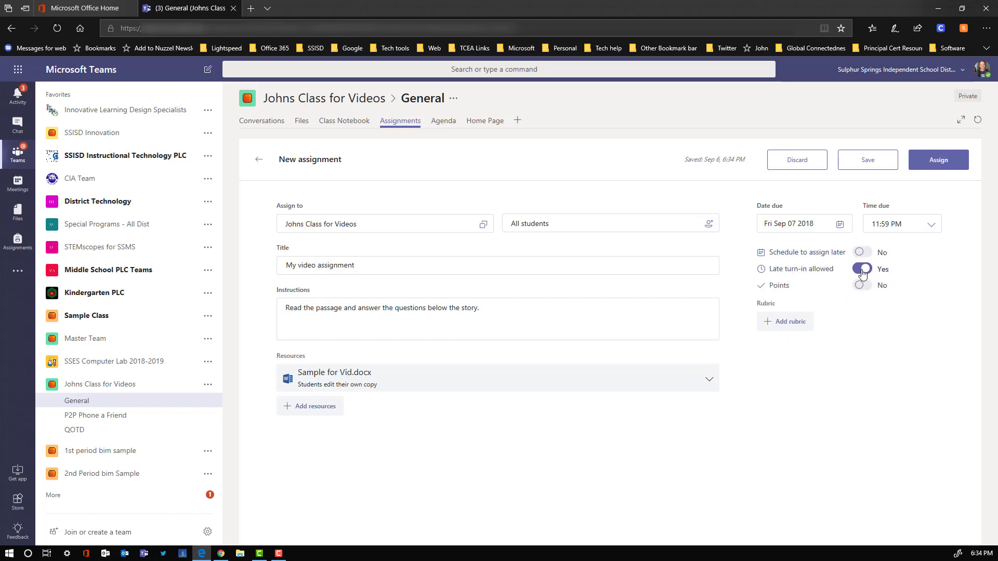
left_click(858, 273)
left_click(862, 286)
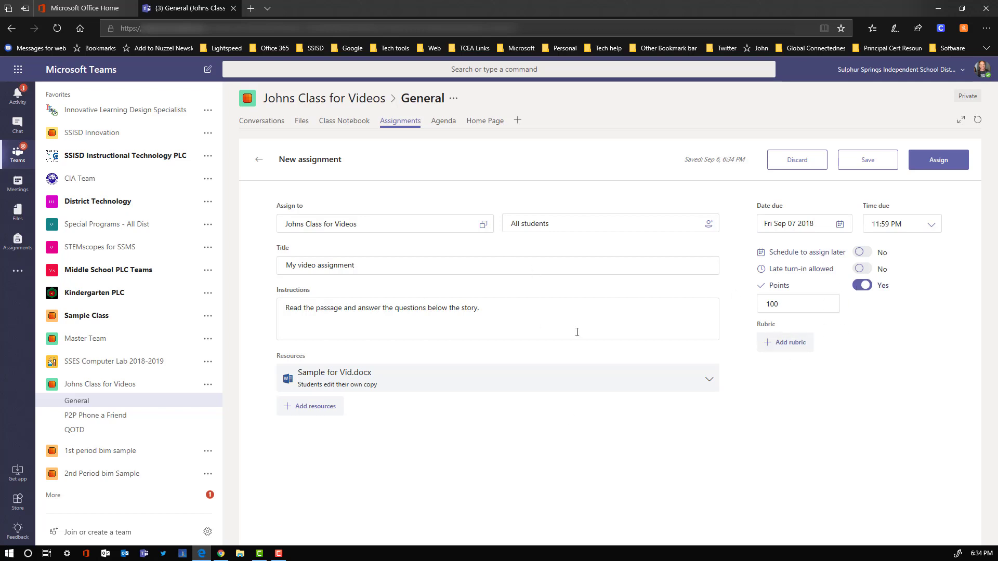
left_click(940, 164)
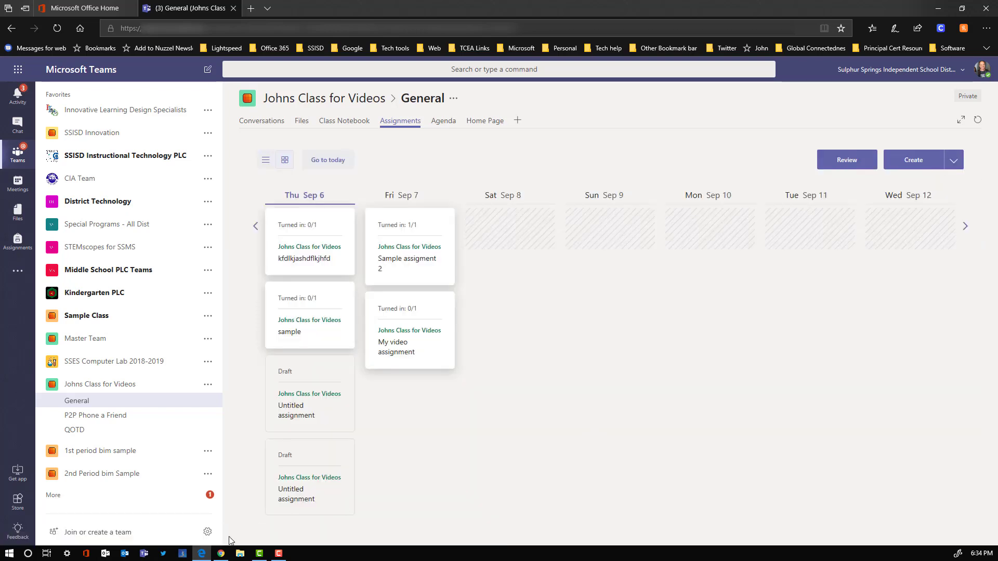
Switch to the student's Chrome window and open Sample for Vid.docx from My video assignment.
left_click(220, 555)
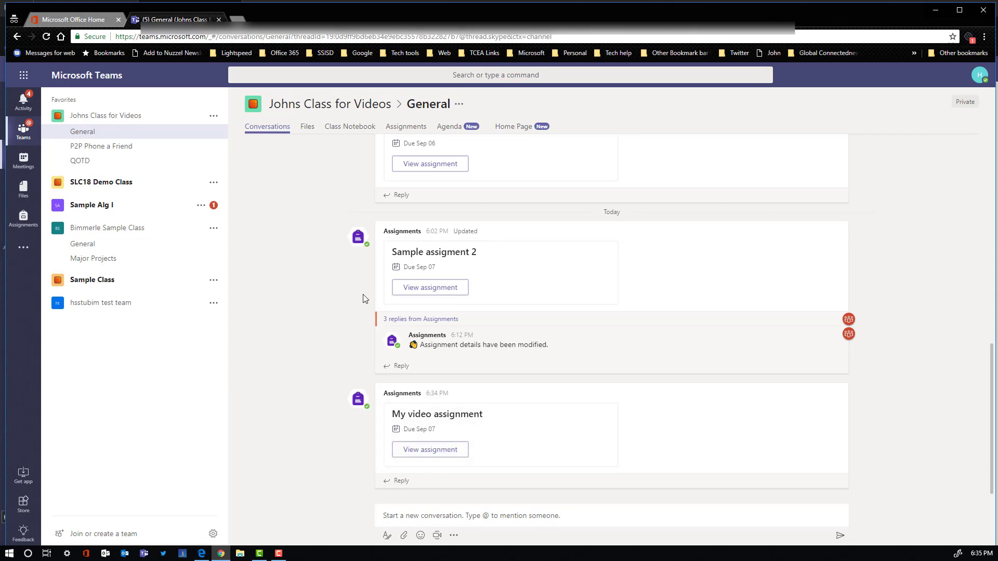
left_click(408, 127)
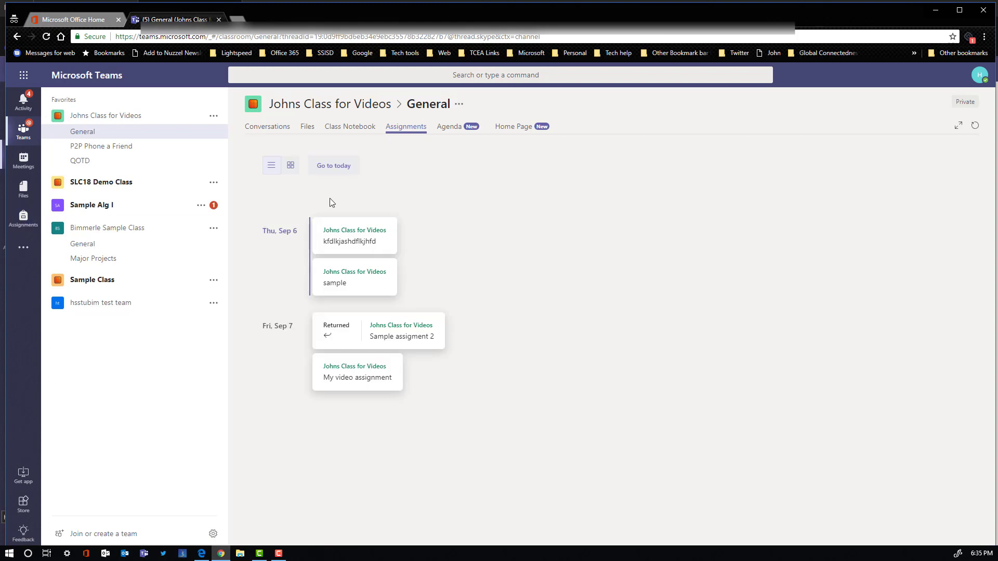
left_click(23, 221)
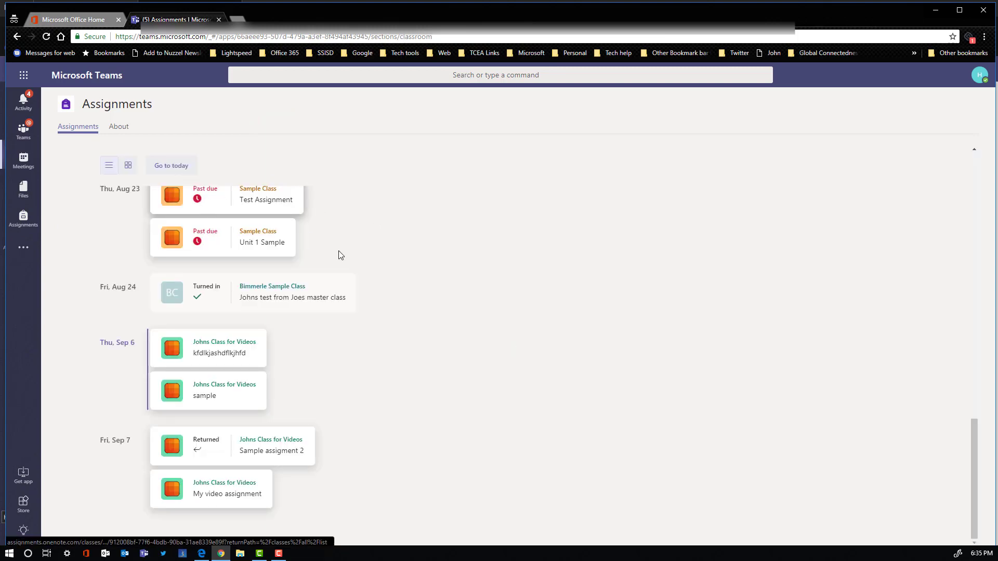
left_click(25, 132)
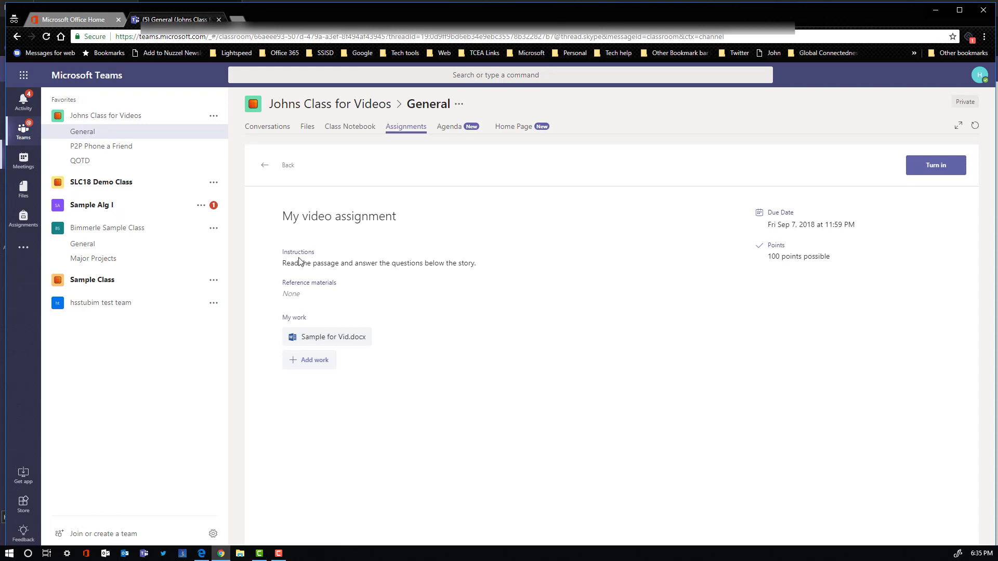
left_click(331, 338)
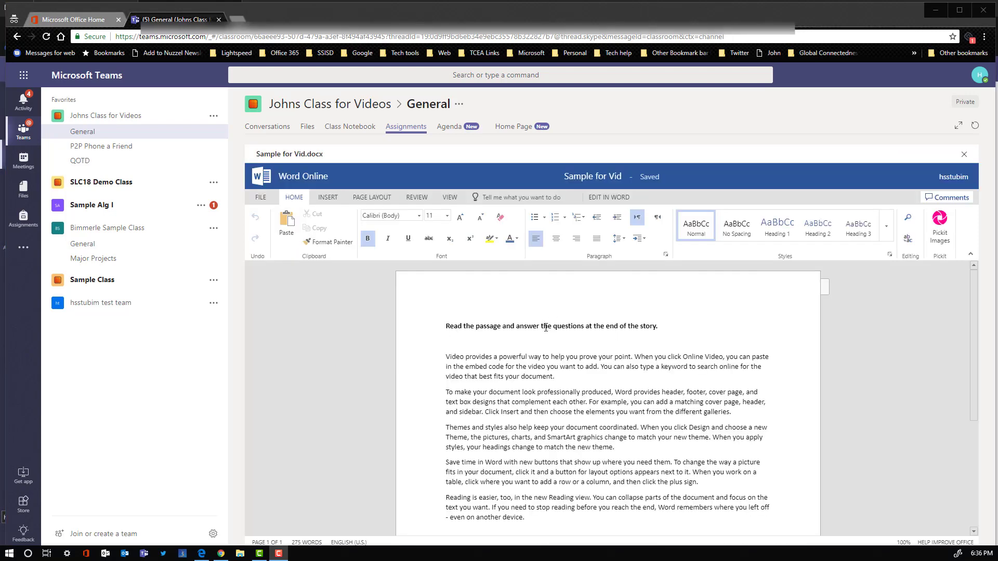
Answer the document's three questions with "dsfhadslkjfhalksjdf", "adsfsadfsadfsa" and "dfasdfsadfdsa", and turn in the assignment.
scroll(529, 382, "down", 1)
scroll(556, 383, "down", 3)
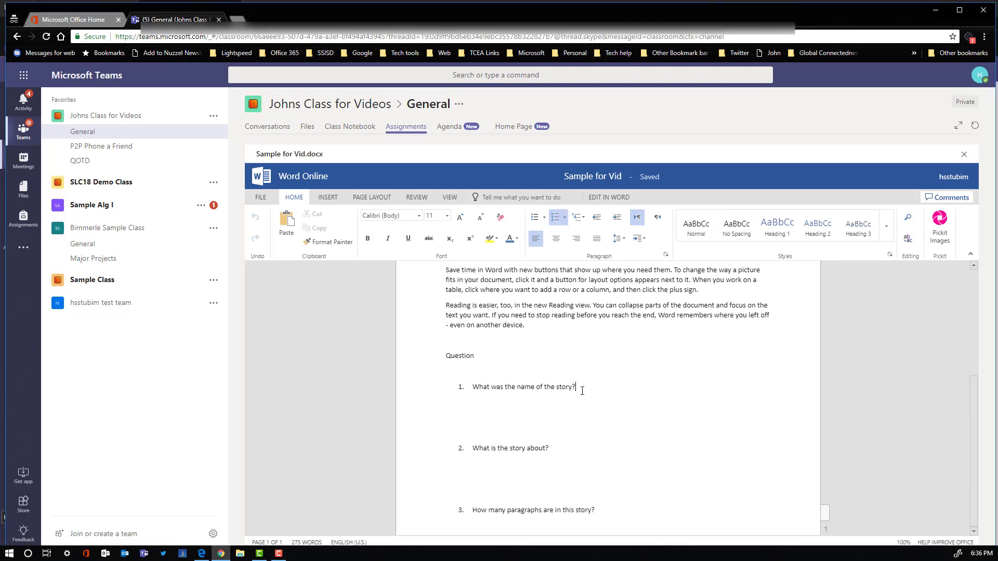
type("dsfhadslkjfhalksjdf")
left_click(568, 466)
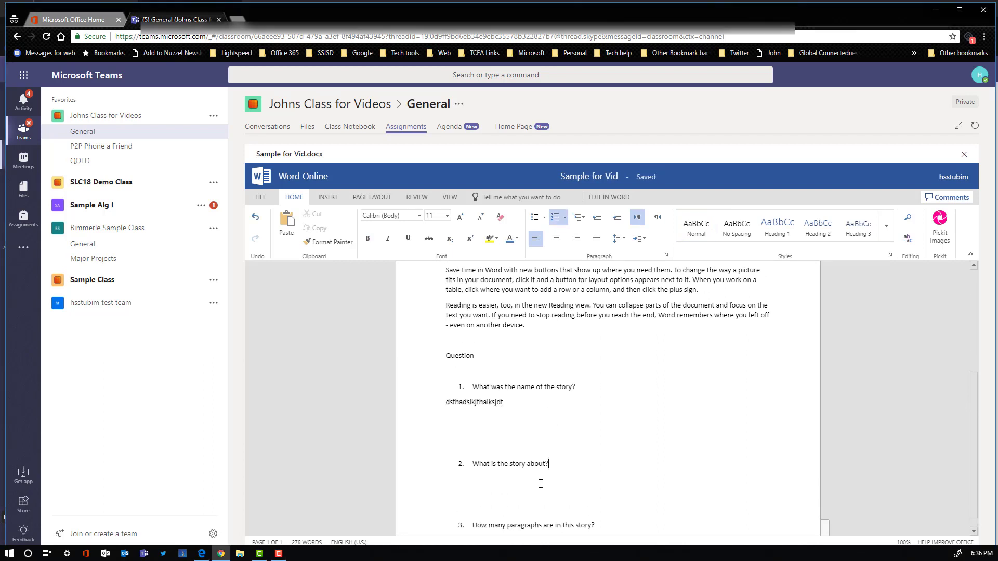
key("Return")
key("Return")
type("adsfsa")
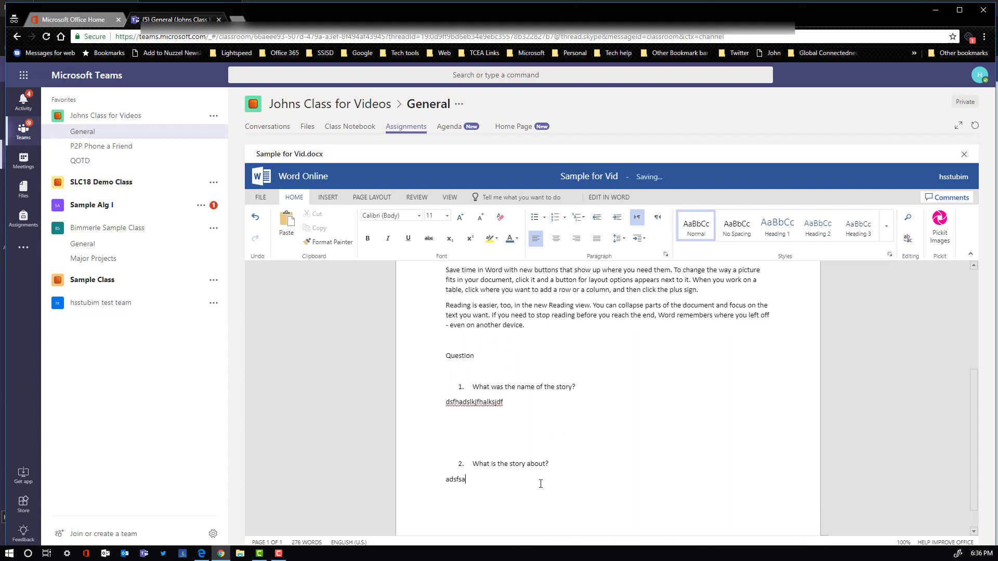
type("dfsadfsa")
scroll(541, 484, "down", 1)
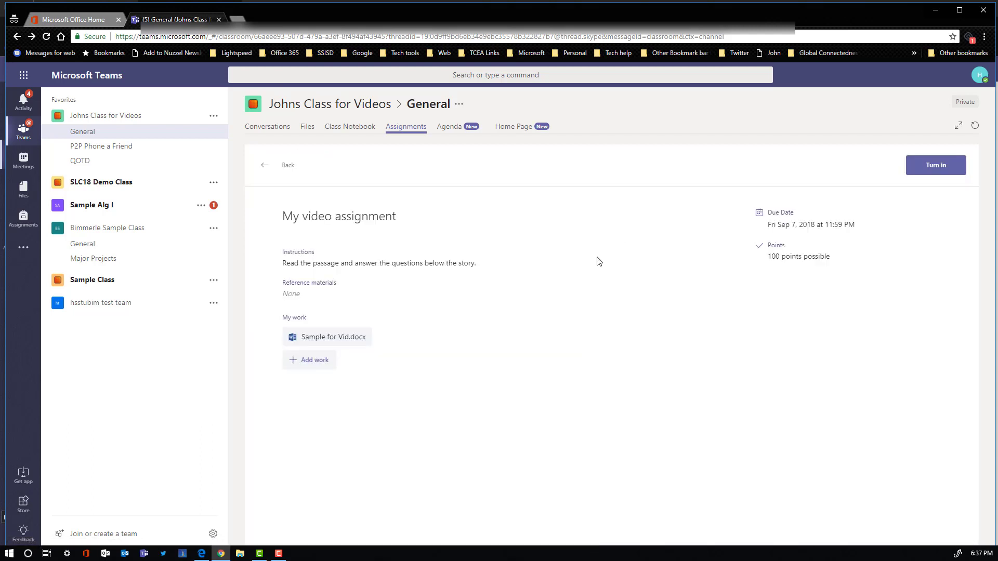
left_click(940, 173)
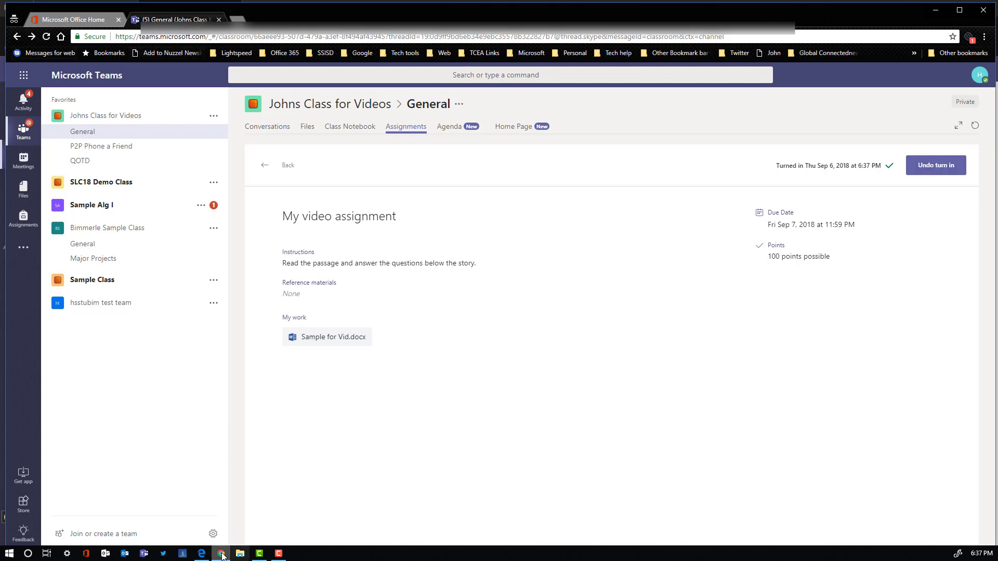
Switch to the teacher's Edge window and open the student's turned-in My video assignment document to review the answers.
left_click(201, 554)
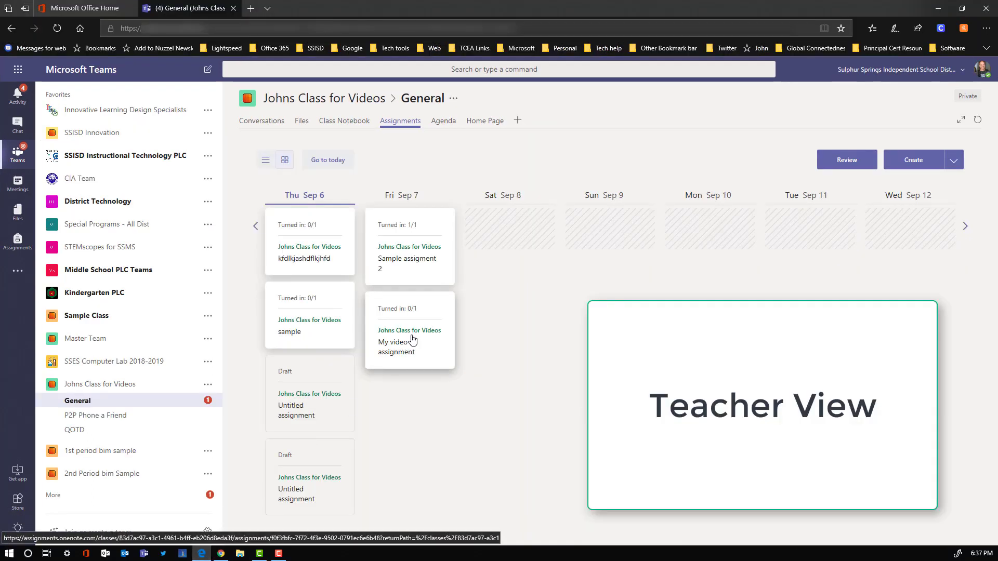
left_click(844, 166)
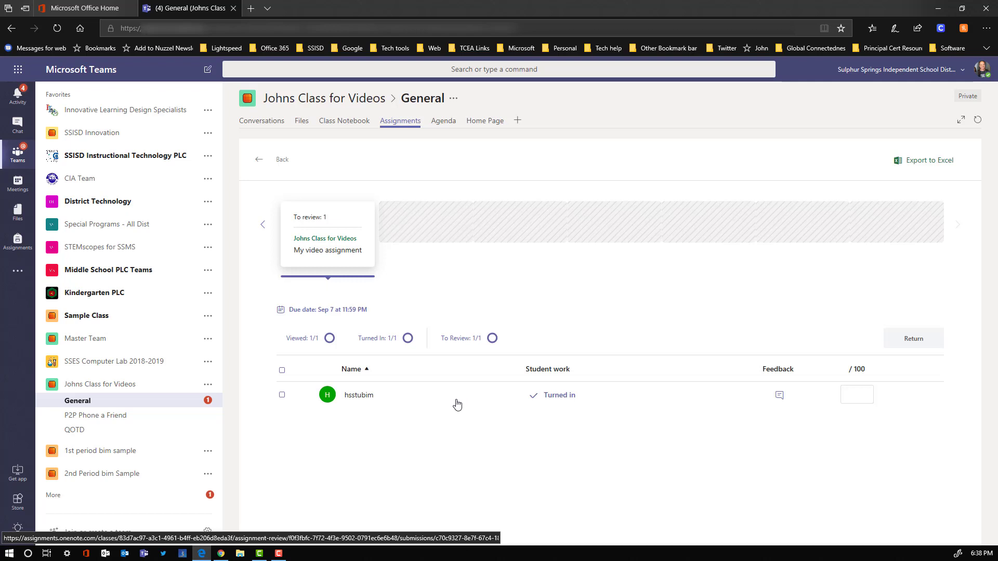
left_click(779, 397)
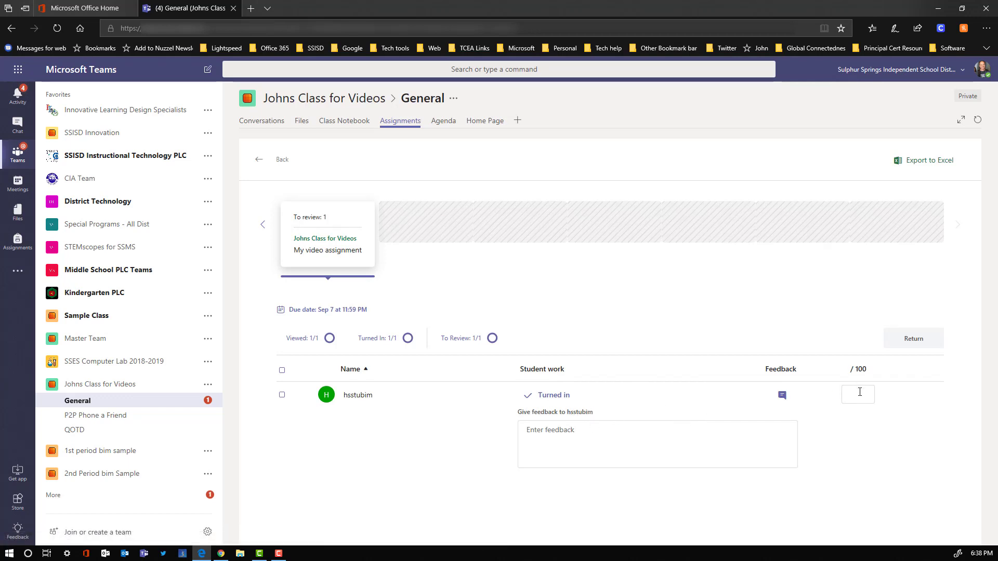
left_click(453, 397)
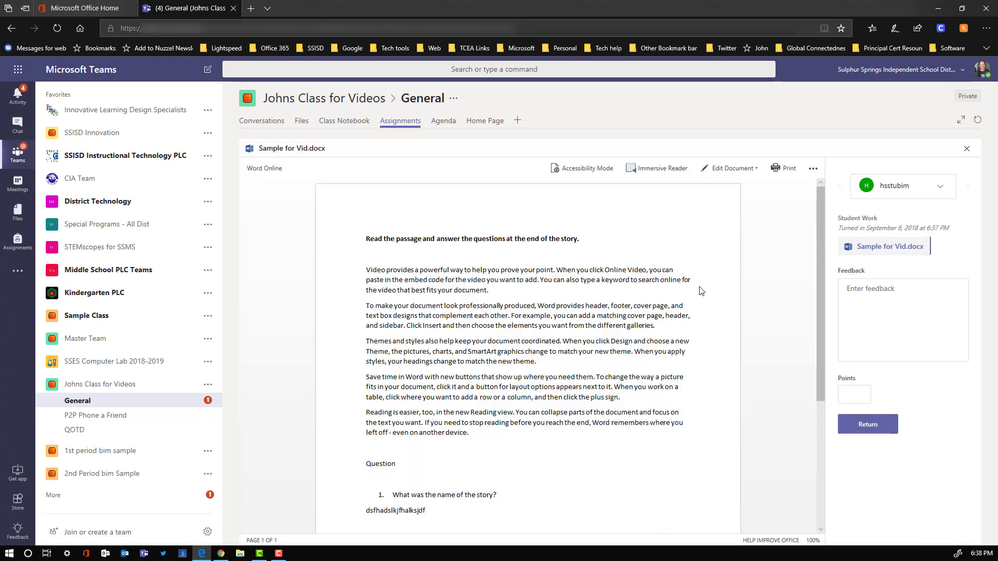
scroll(700, 288, "down", 4)
scroll(702, 291, "up", 4)
scroll(701, 291, "down", 3)
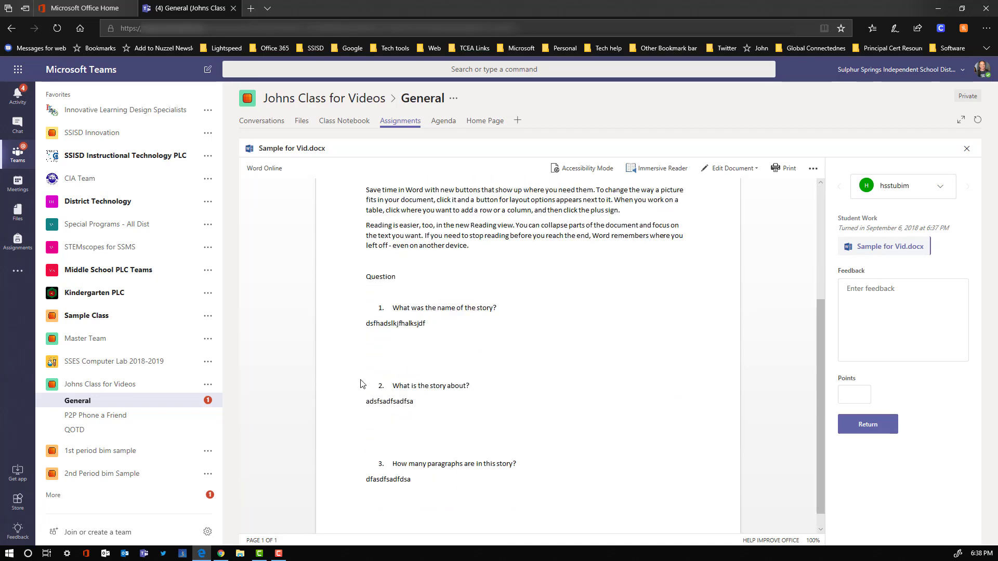
Review the beginning of the submitted document and check the list of students available for grading.
scroll(691, 265, "up", 4)
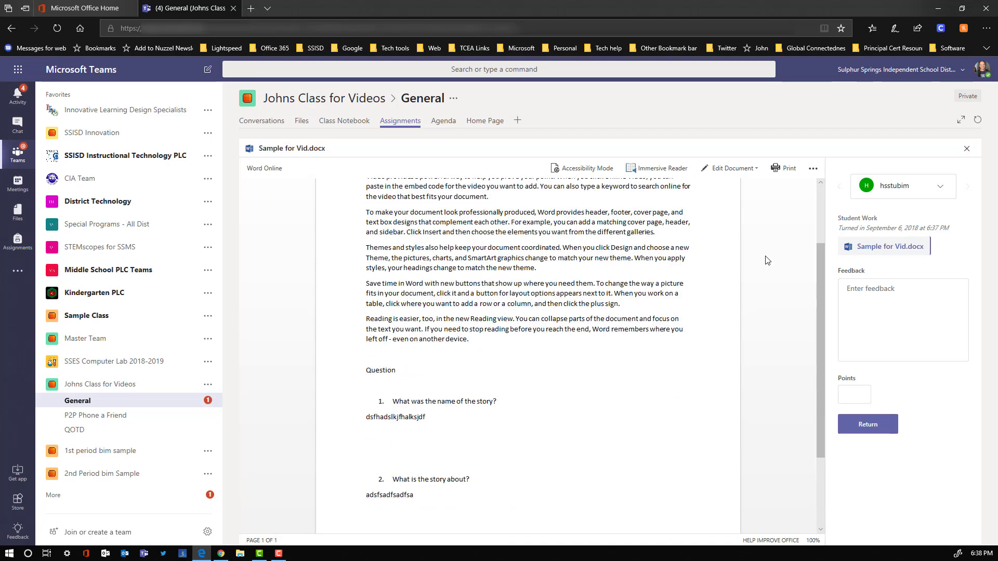
left_click(942, 191)
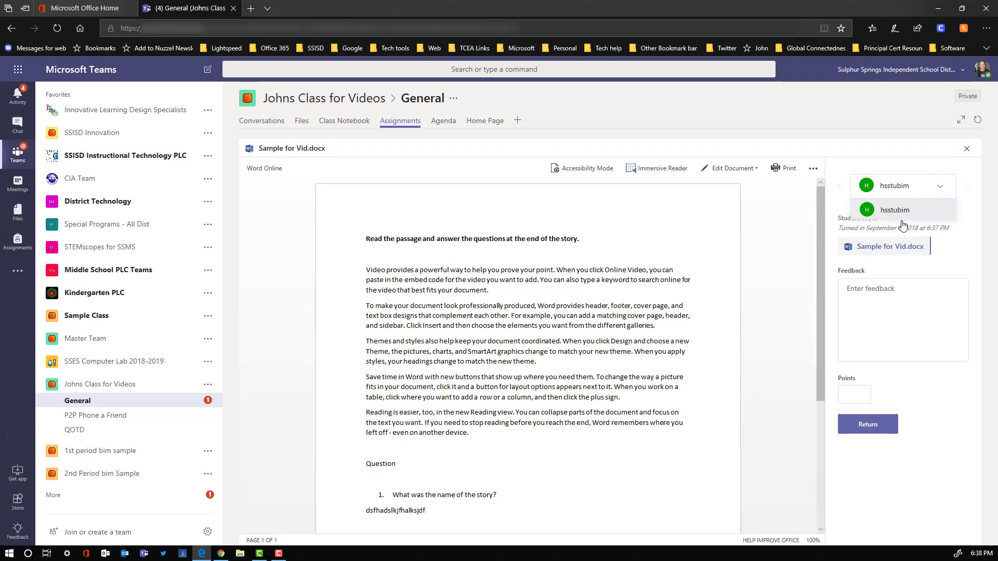
left_click(970, 190)
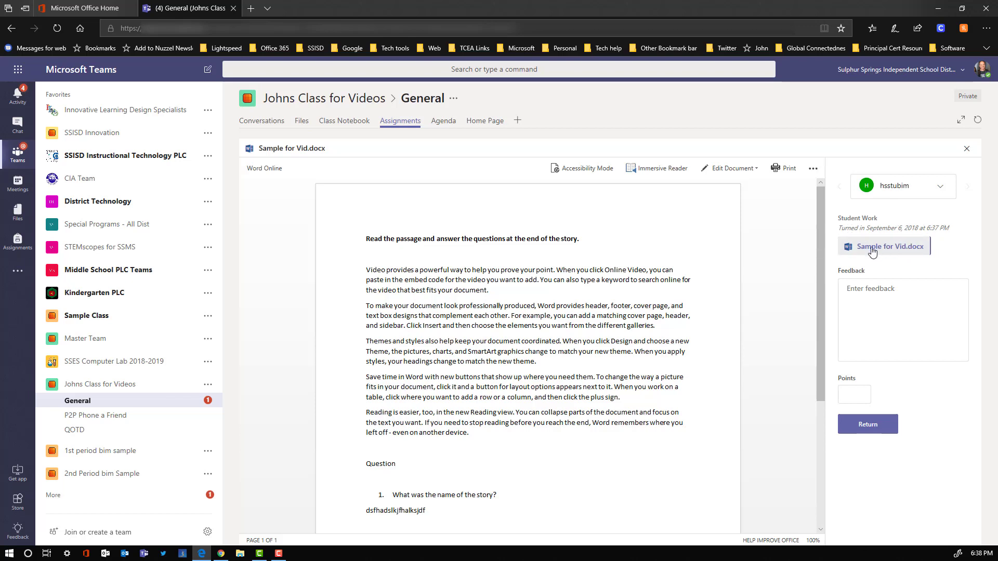
Return the student's work with the feedback "fgsadfsdfasdfas" and 45 points, and close the document.
left_click(853, 293)
type("fgsadfsdfasdfas")
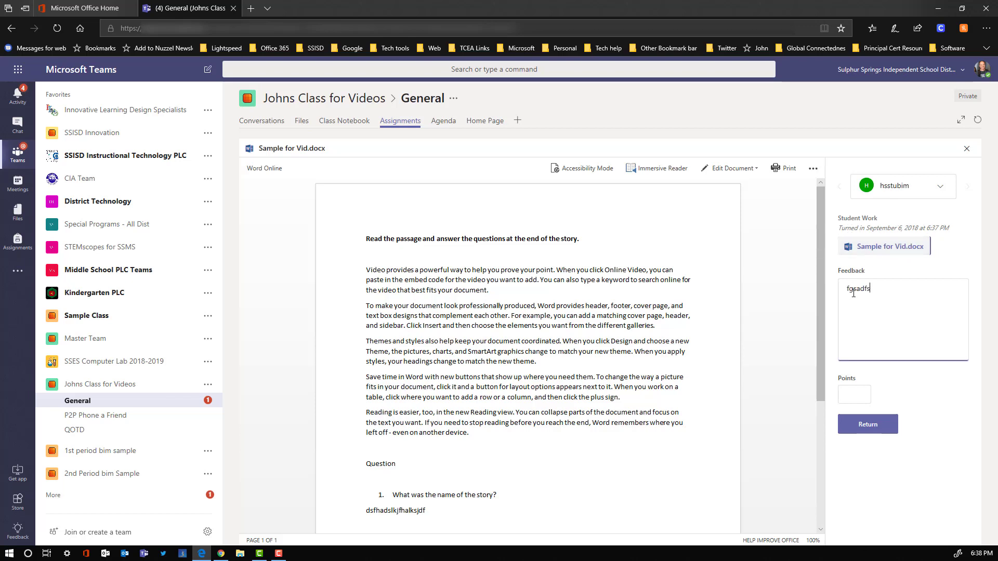
left_click(855, 394)
type("45")
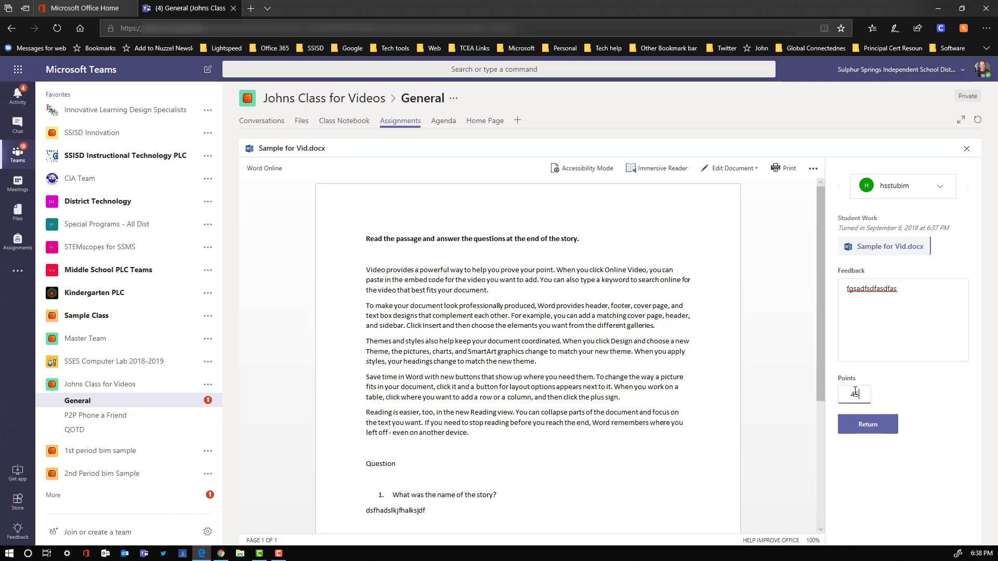
left_click(867, 425)
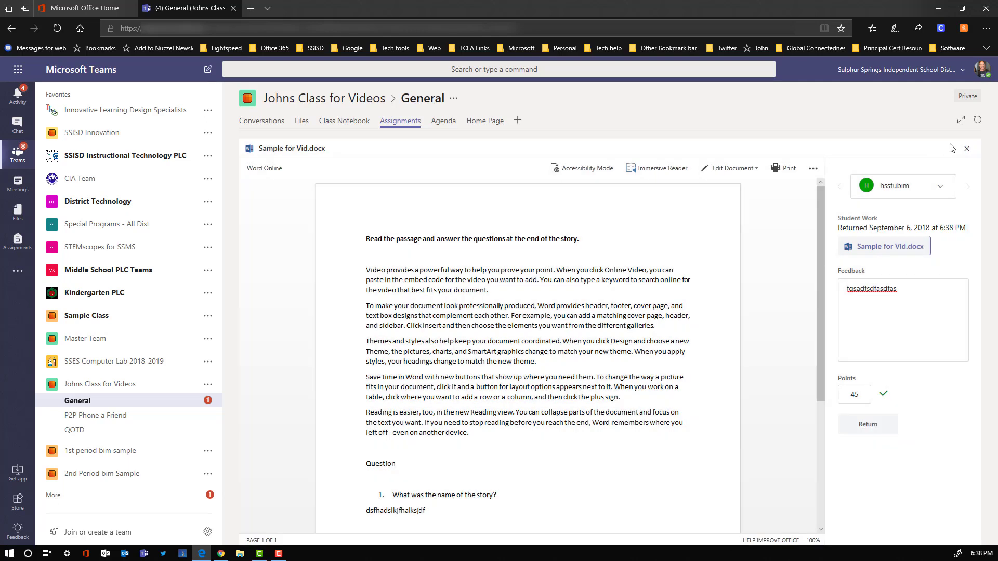
left_click(967, 150)
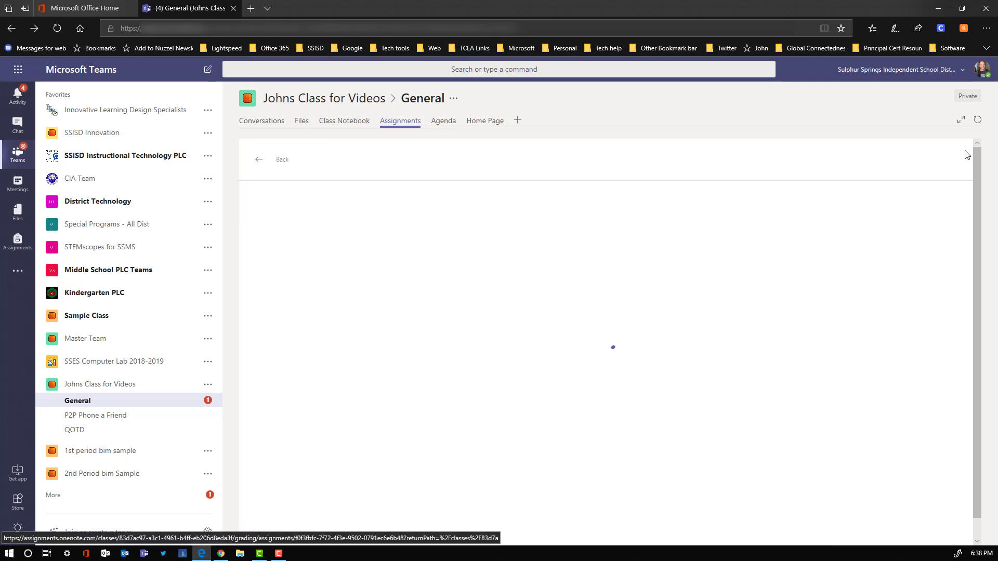